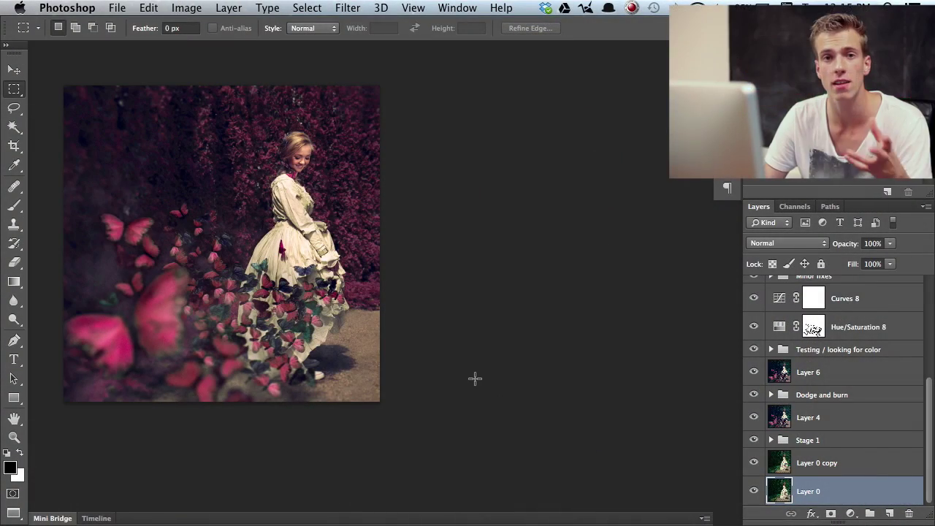
Step: Solo the original photo, turn on Layer 0 copy, and briefly preview the Stage 1 group
alt+click(756, 492)
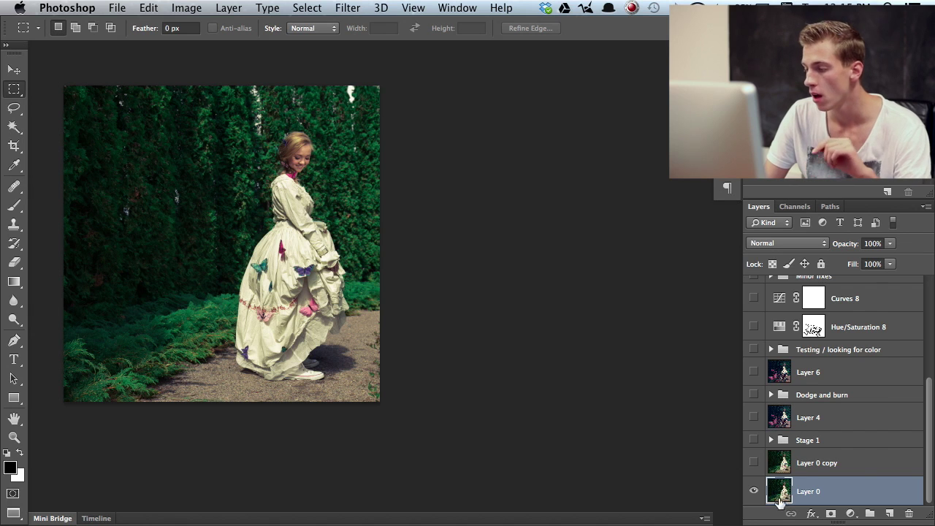
click(845, 463)
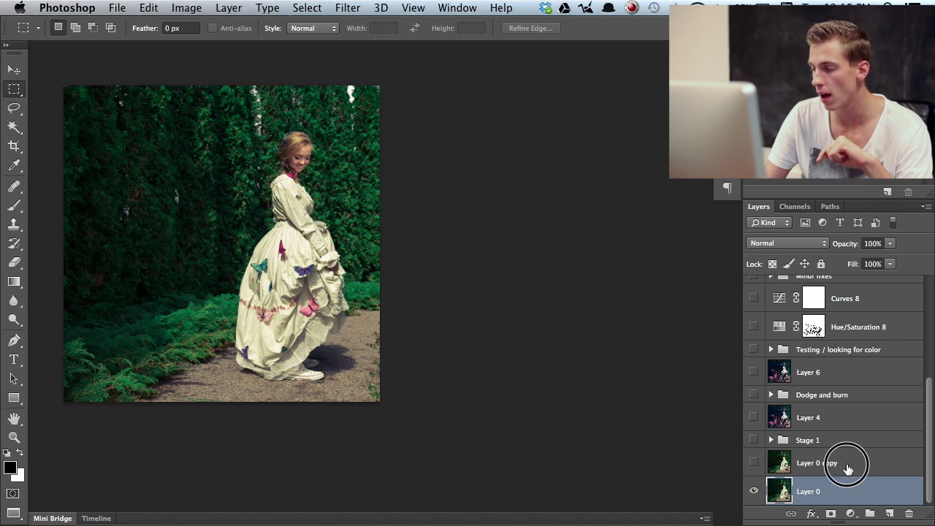
click(753, 463)
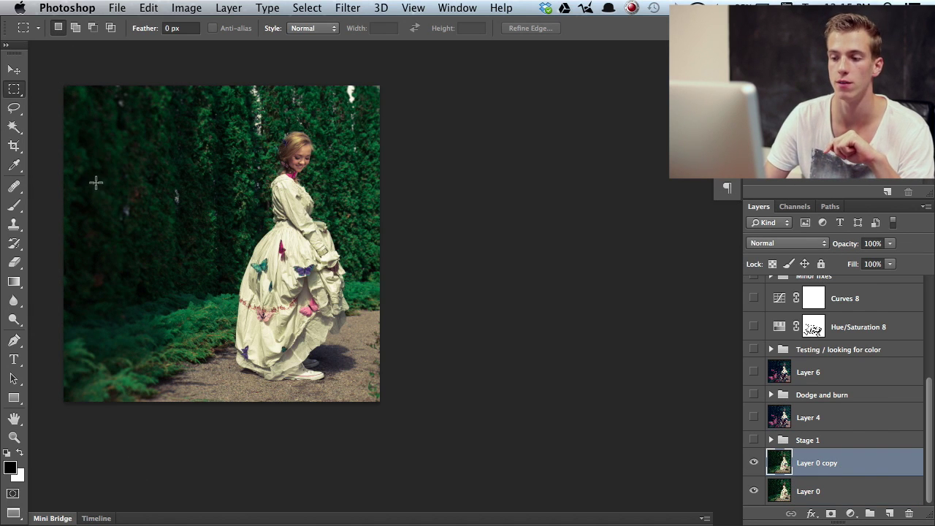
click(753, 441)
click(753, 441)
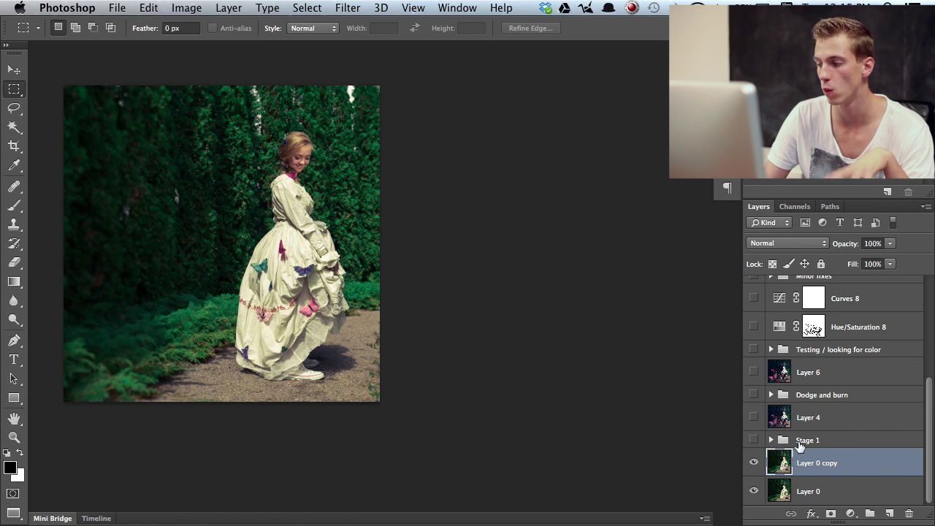
Step: Expand and enable the Stage 1 group, switching off its adjustment layers
click(770, 439)
scroll(797, 422, down, 5)
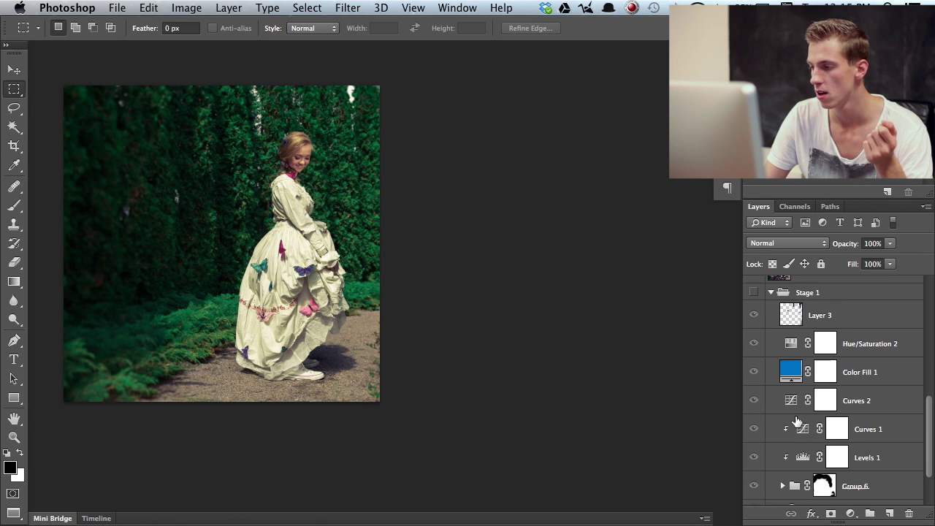
click(753, 292)
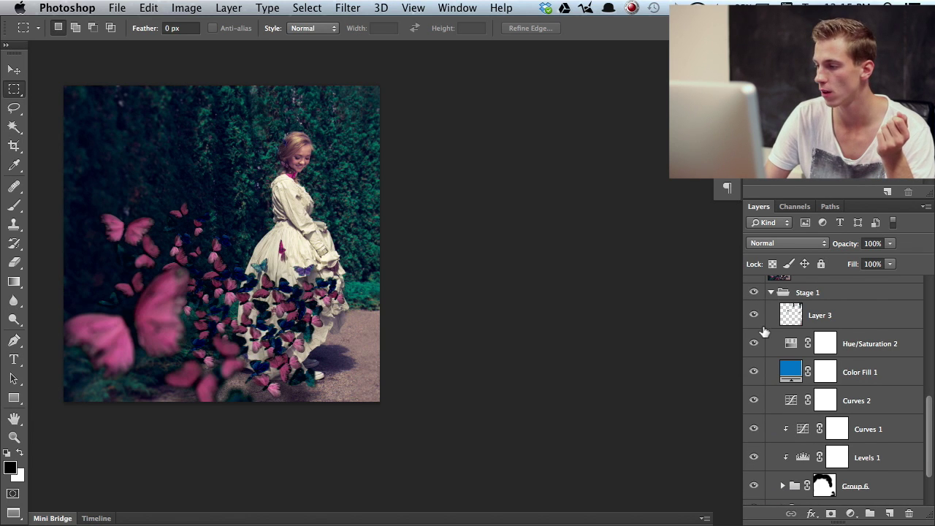
scroll(763, 332, down, 1)
drag(754, 301, 755, 466)
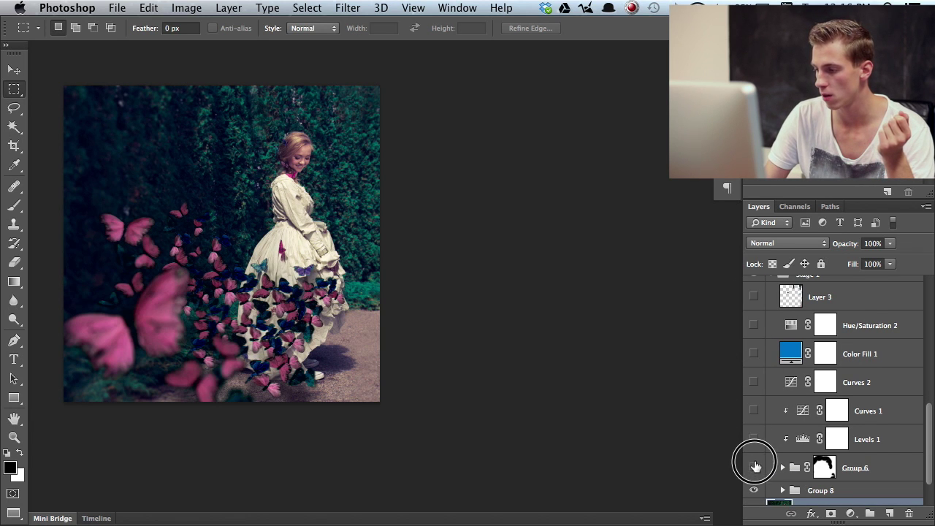
scroll(755, 460, down, 2)
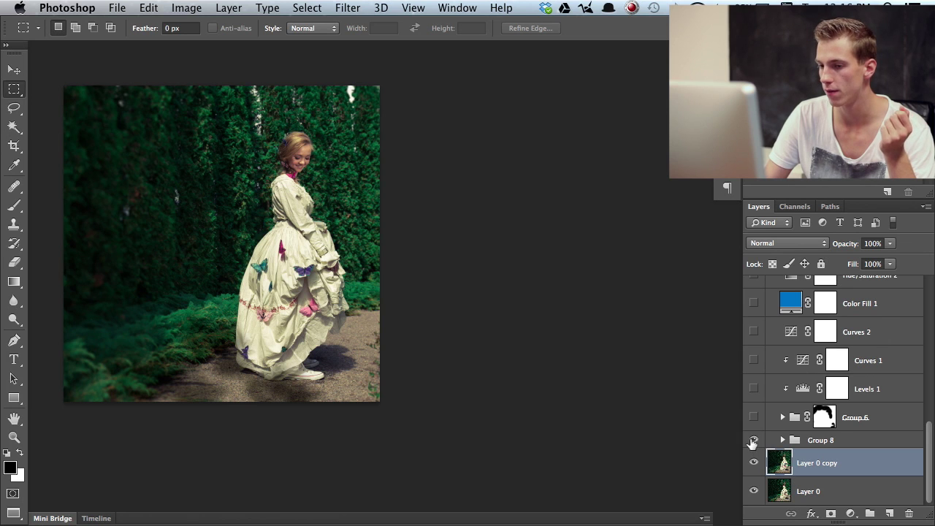
Step: Compare Group 8's ground-shadow effect on and off, leaving it hidden
click(753, 440)
click(753, 440)
click(753, 441)
click(753, 440)
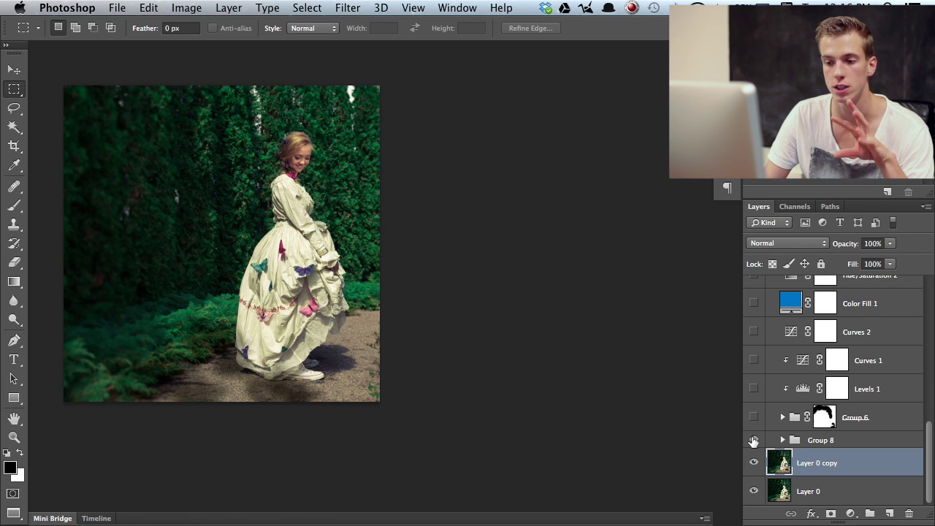
click(753, 440)
click(753, 441)
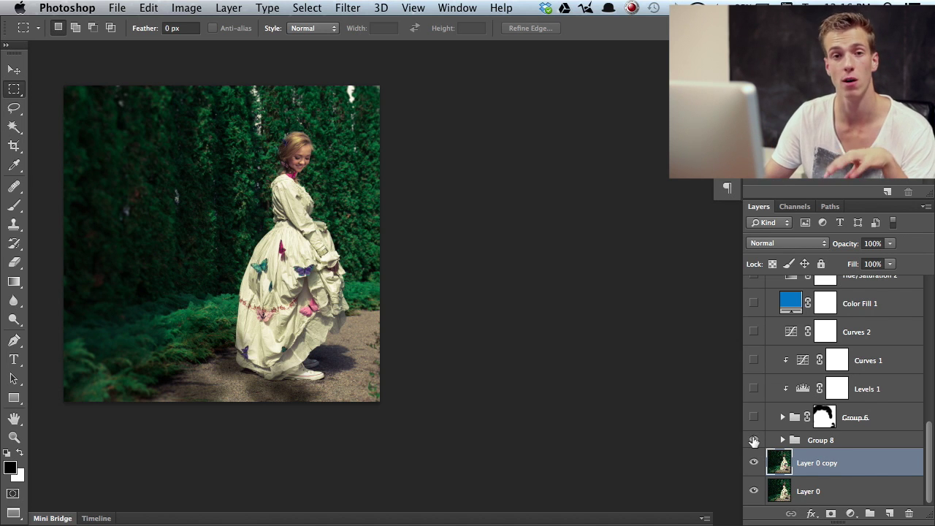
Step: Turn on Group 6 and expand it to list its butterfly layers
click(754, 417)
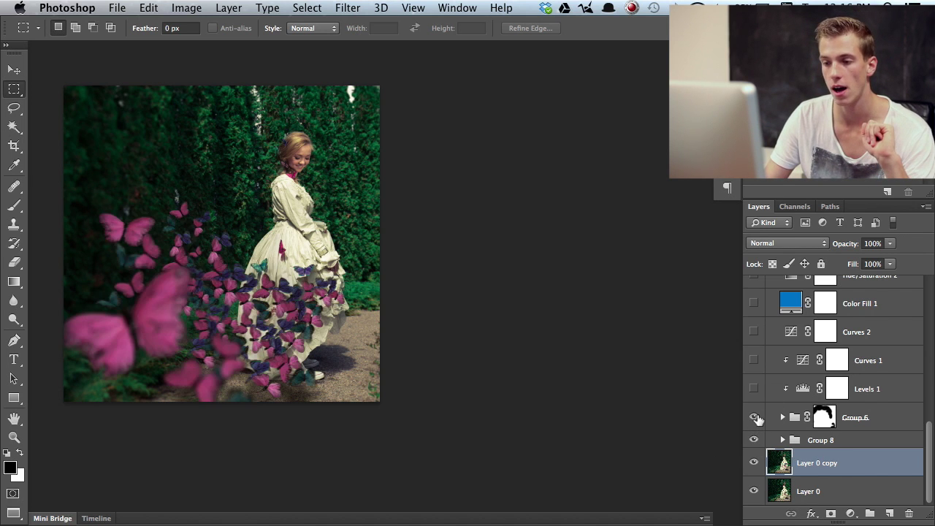
click(756, 418)
click(756, 417)
click(782, 417)
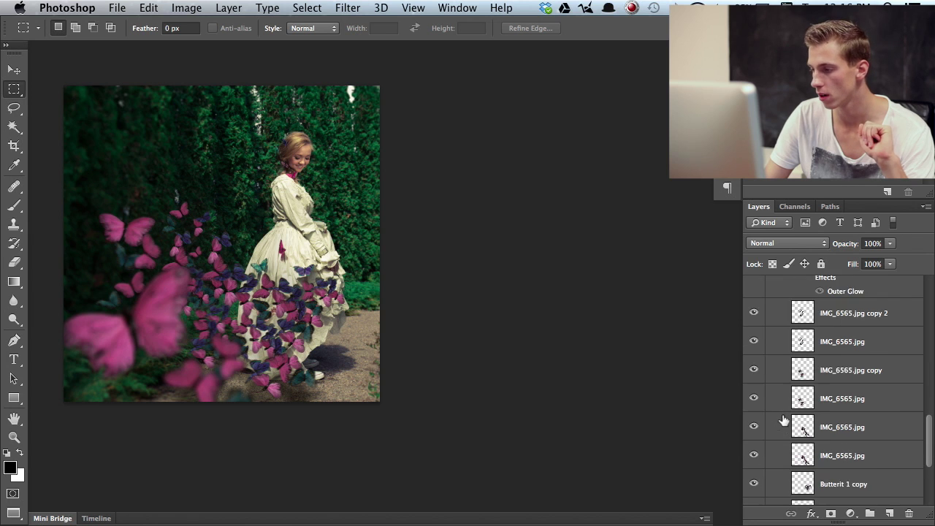
scroll(783, 417, up, 2)
Step: Solo the IMG_6569.jpg, IMG_6565.jpg copy, IMG_6565.jpg and Butterit 1 butterflies in turn, restoring all layers each time
alt+click(754, 353)
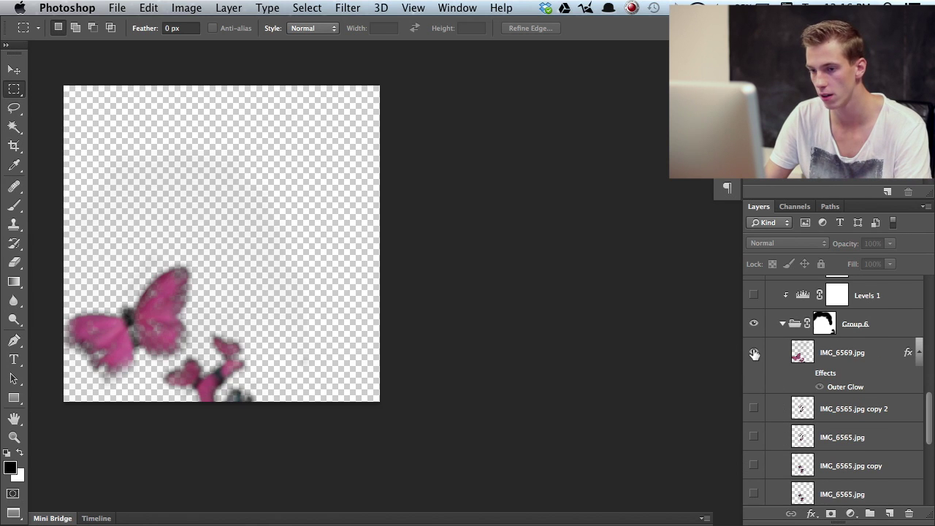
alt+click(754, 353)
scroll(769, 376, down, 3)
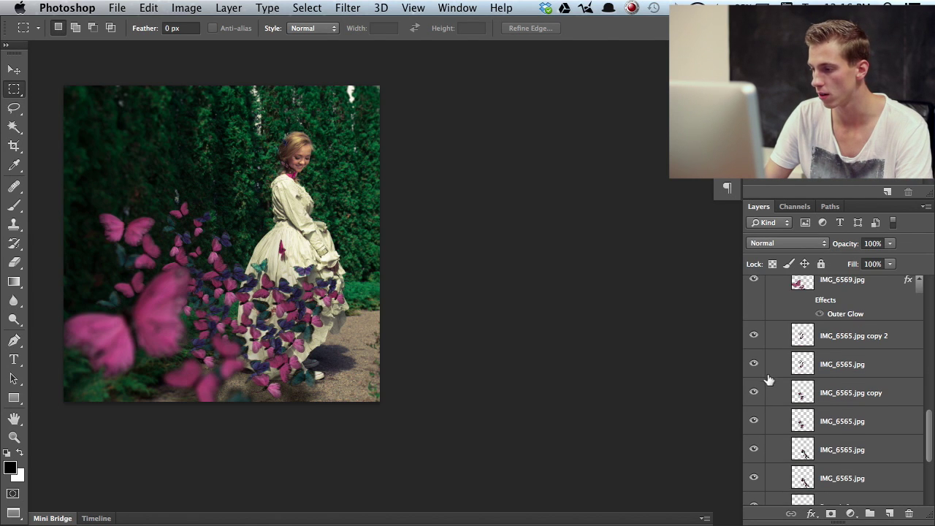
click(752, 394)
alt+click(752, 395)
scroll(752, 394, down, 1)
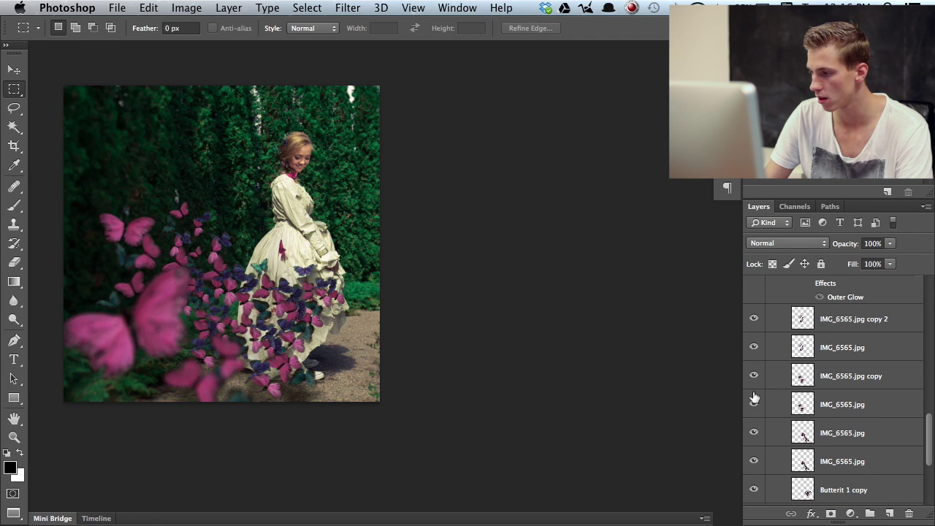
alt+click(754, 403)
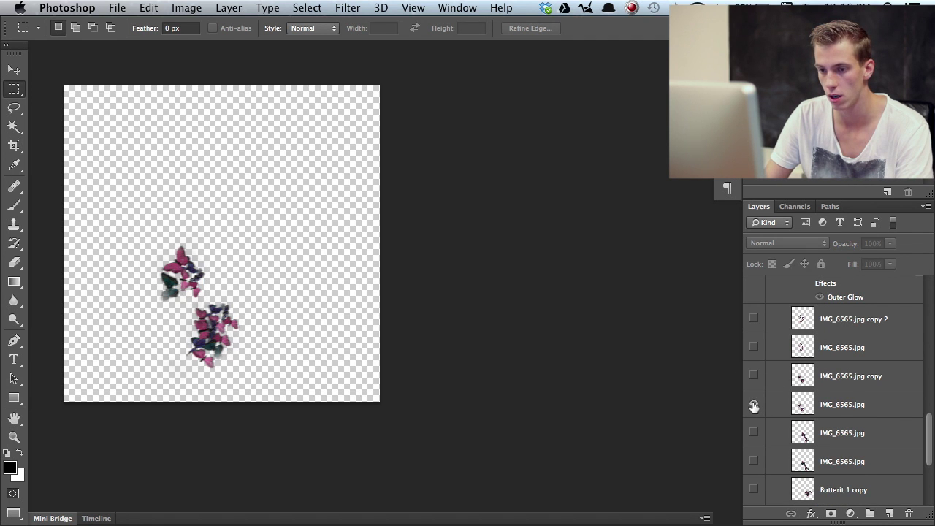
alt+click(753, 404)
scroll(754, 405, down, 5)
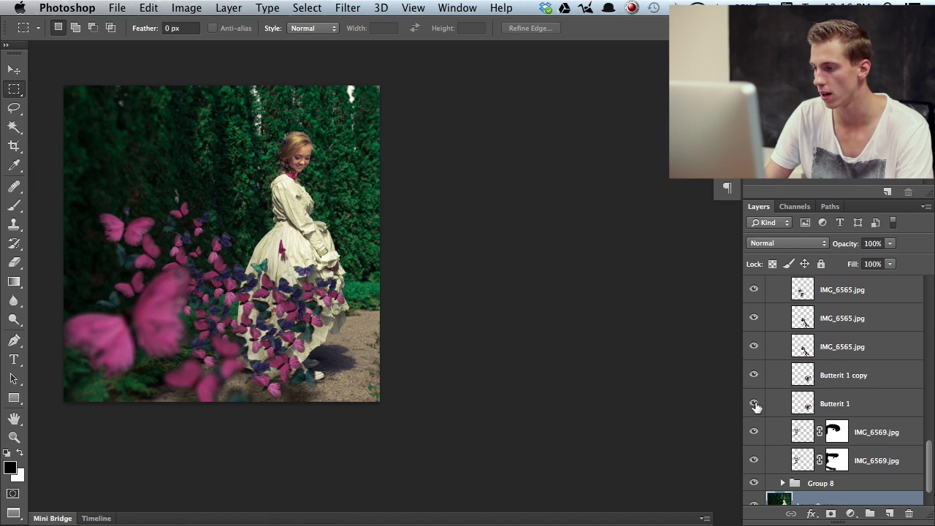
alt+click(755, 404)
alt+click(756, 404)
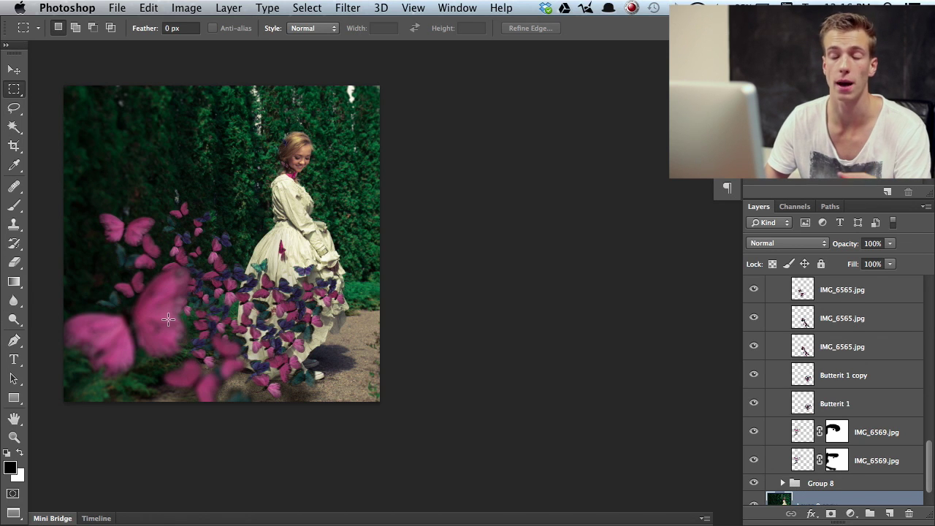
Step: Collapse Group 6, then compare Levels 1 and leave it on to darken the image
scroll(813, 379, up, 10)
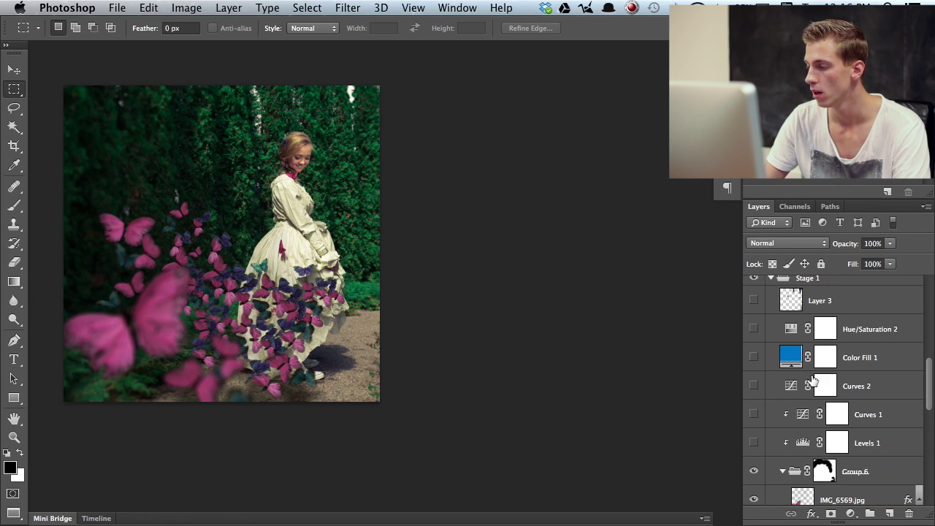
scroll(813, 380, down, 2)
click(782, 413)
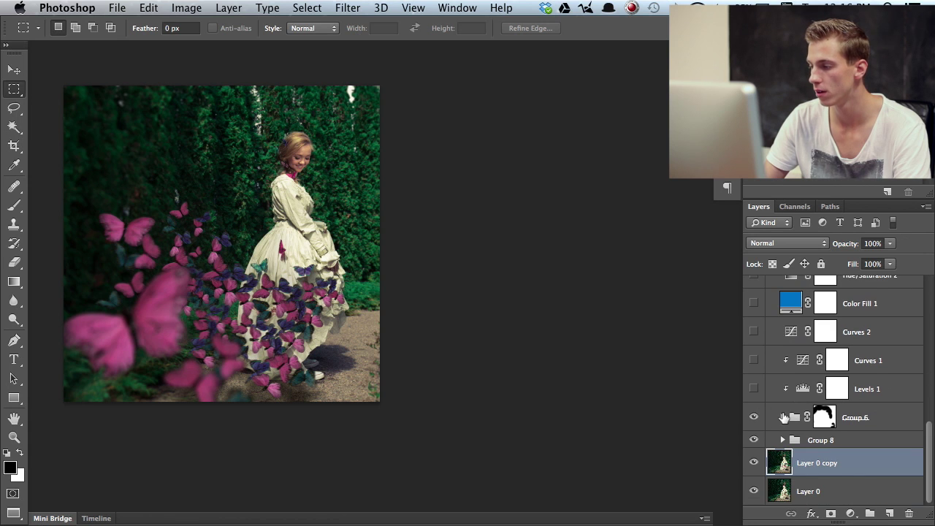
click(755, 387)
click(754, 388)
click(754, 388)
click(754, 389)
click(753, 390)
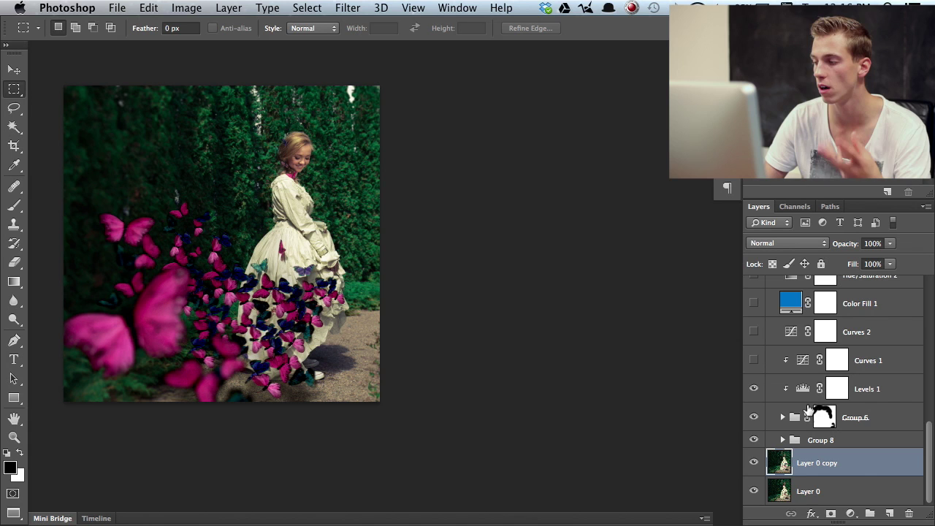
Step: Keep Curves 1 on after comparing it, and turn Curves 2 back on
click(753, 360)
click(753, 360)
click(753, 361)
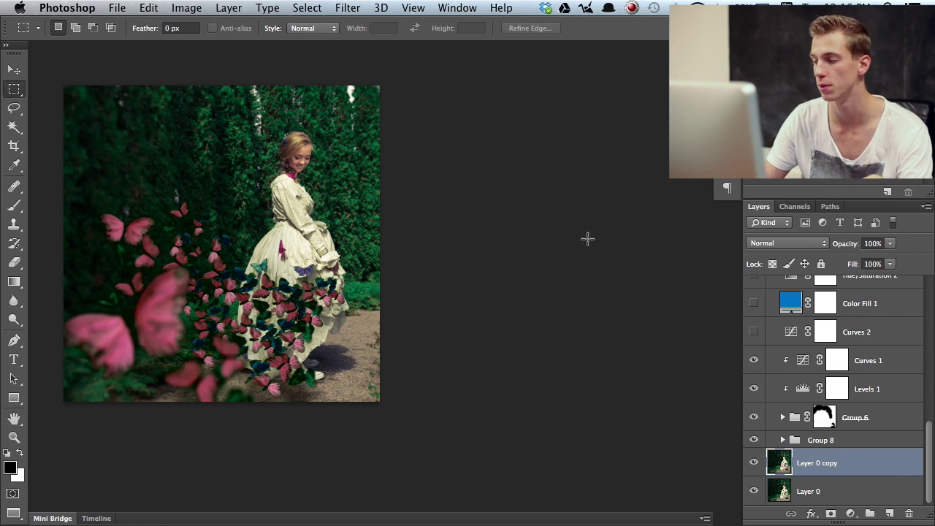
click(753, 337)
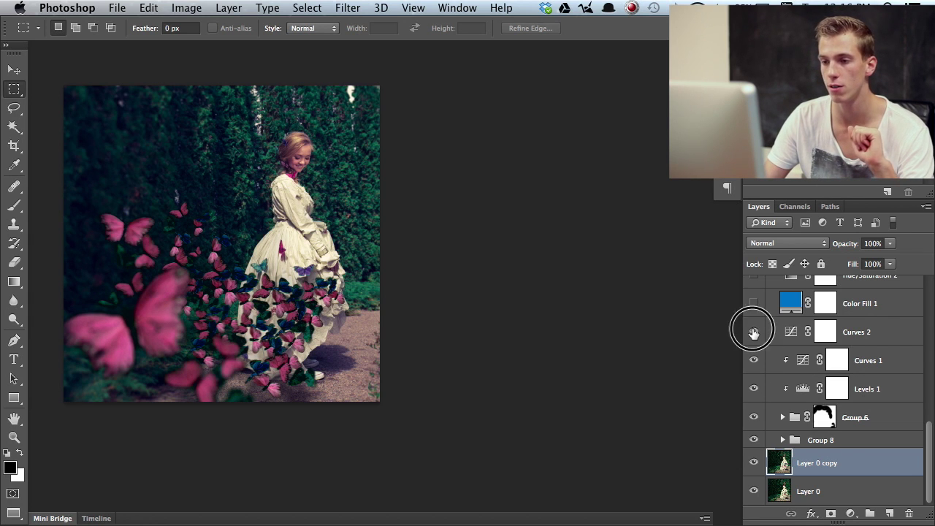
Step: Turn on and select Color Fill 1 (Hue, 10%), then re-enable Hue/Saturation 2 after comparing
scroll(753, 338, up, 2)
click(754, 355)
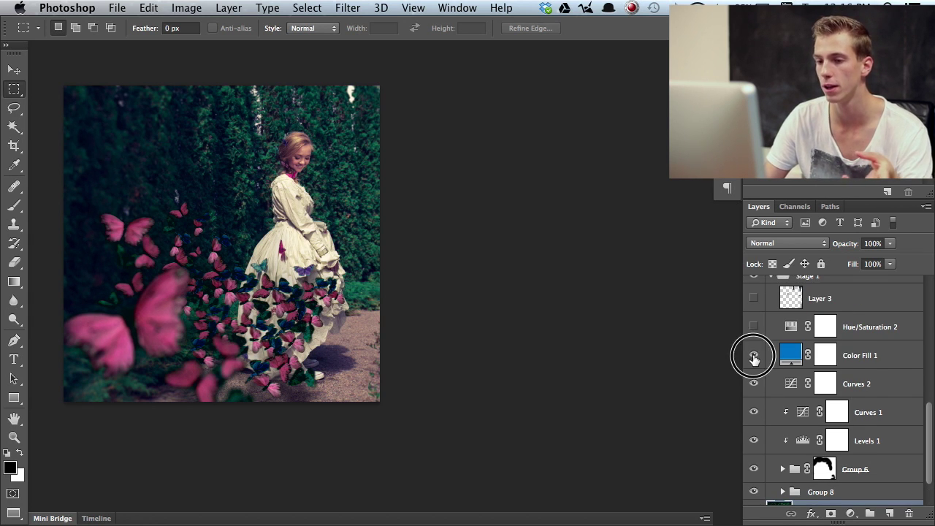
scroll(754, 358, up, 1)
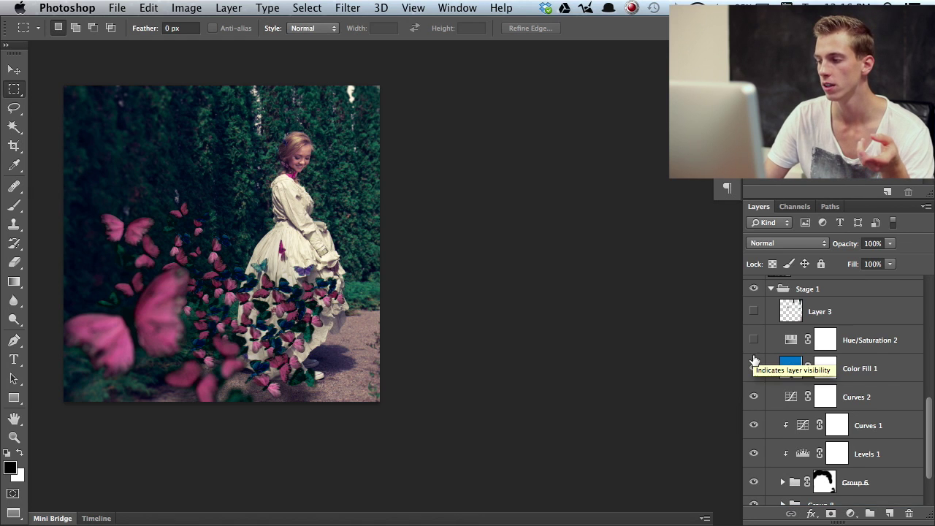
click(897, 369)
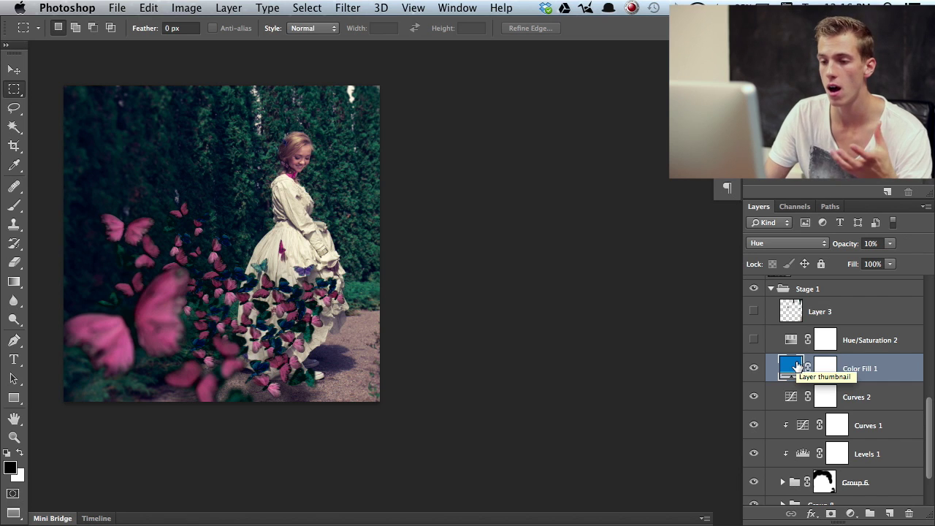
click(753, 340)
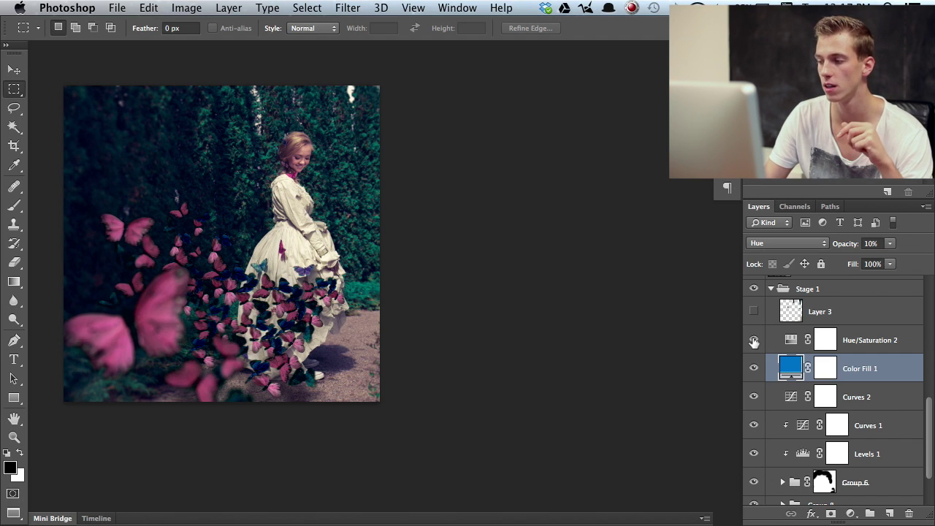
click(753, 340)
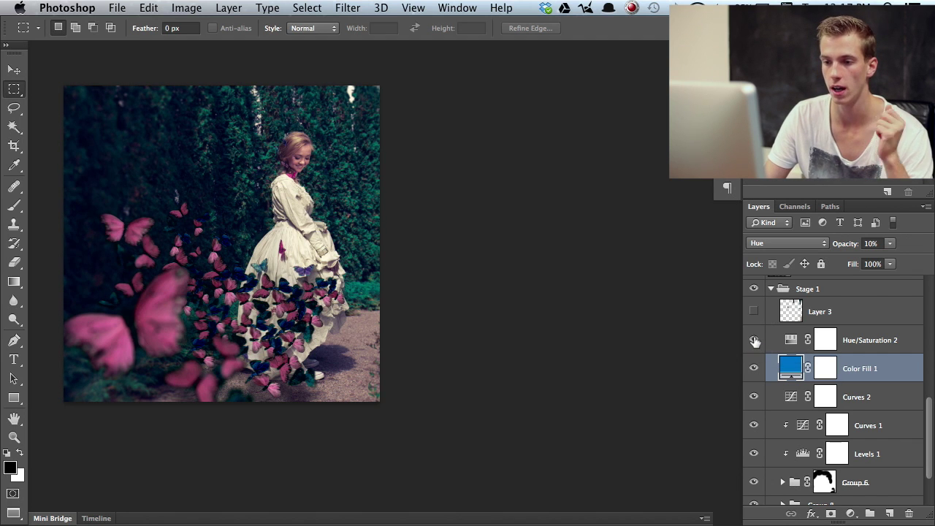
Step: Show Layer 3, compare it off and on, and leave it visible
scroll(754, 340, up, 2)
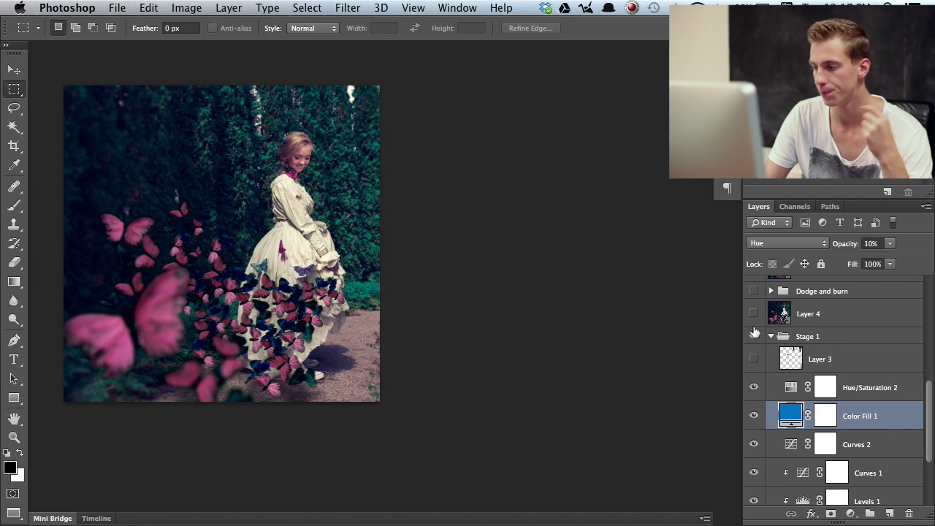
click(753, 360)
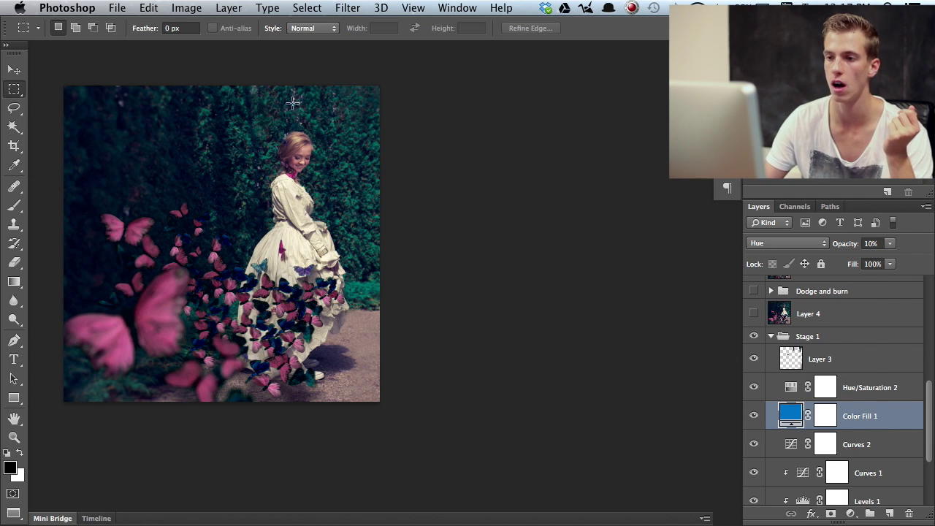
click(753, 358)
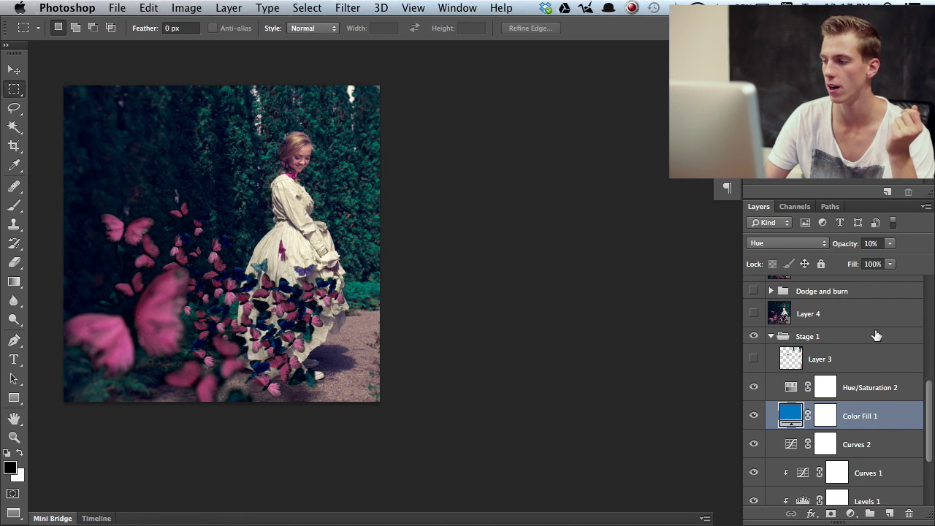
click(754, 360)
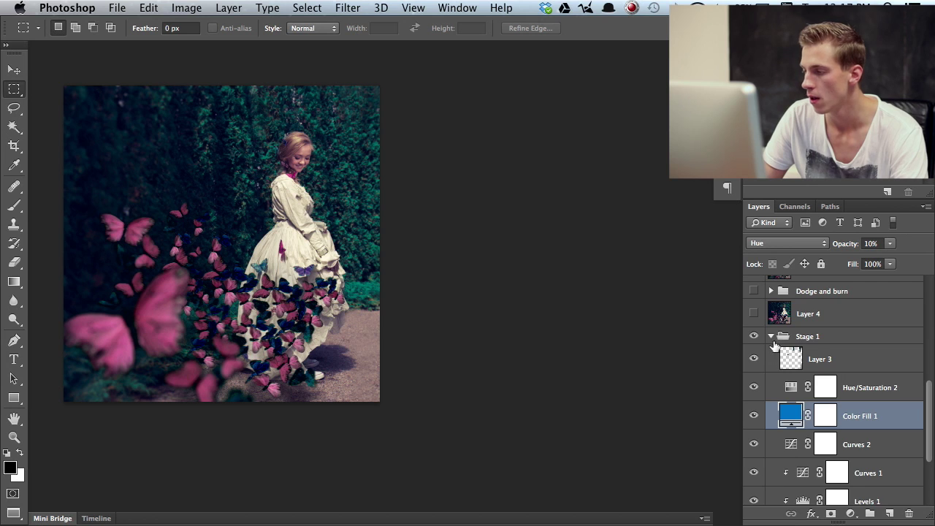
Step: Collapse Stage 1, then turn on and select Layer 4
click(771, 336)
click(754, 417)
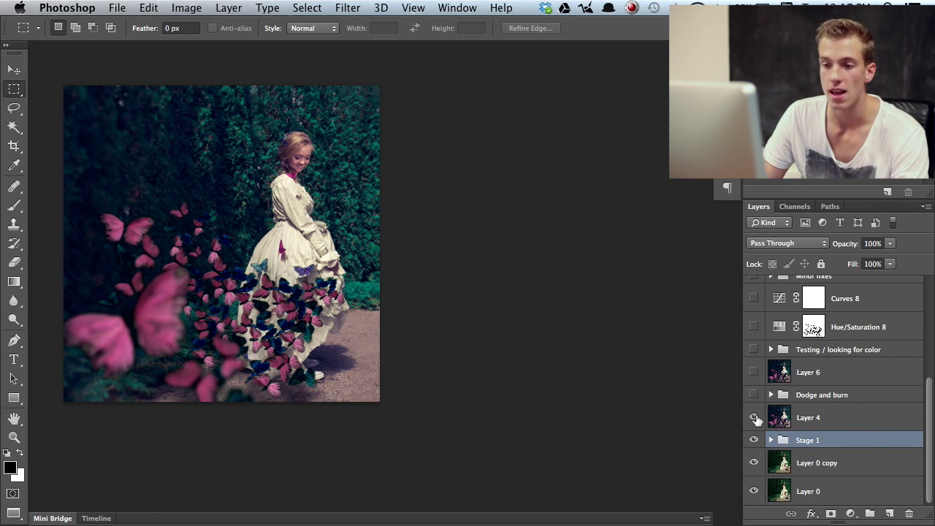
click(836, 421)
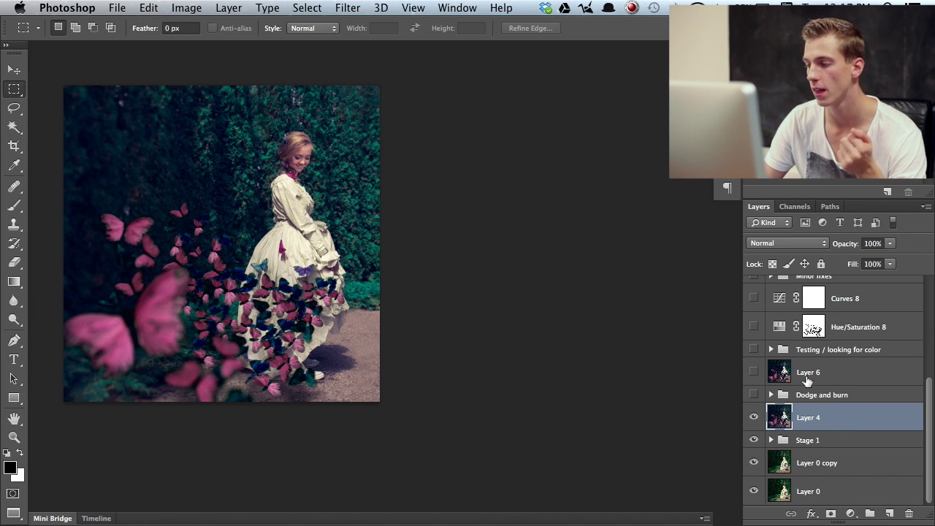
Step: Compare the Dodge and burn group, leave it on, and select Layer 6
click(754, 394)
click(754, 395)
click(754, 394)
click(753, 394)
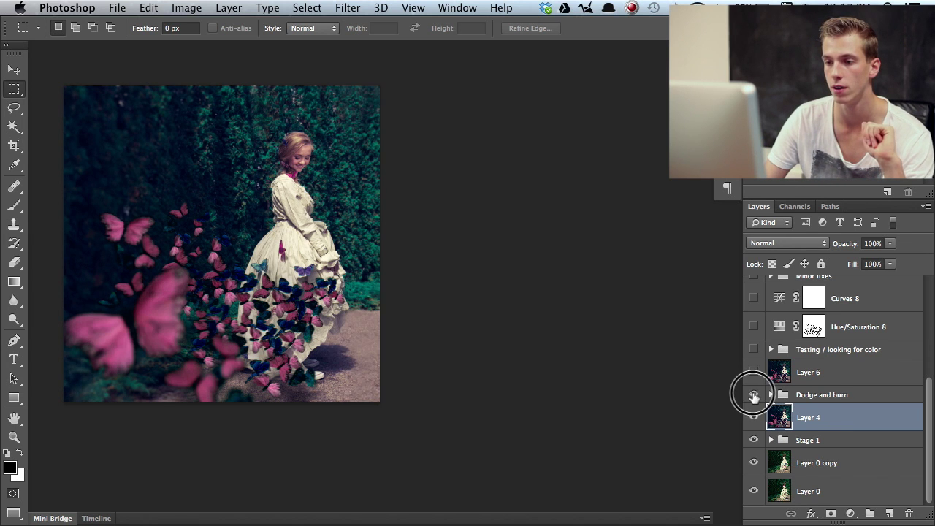
click(754, 395)
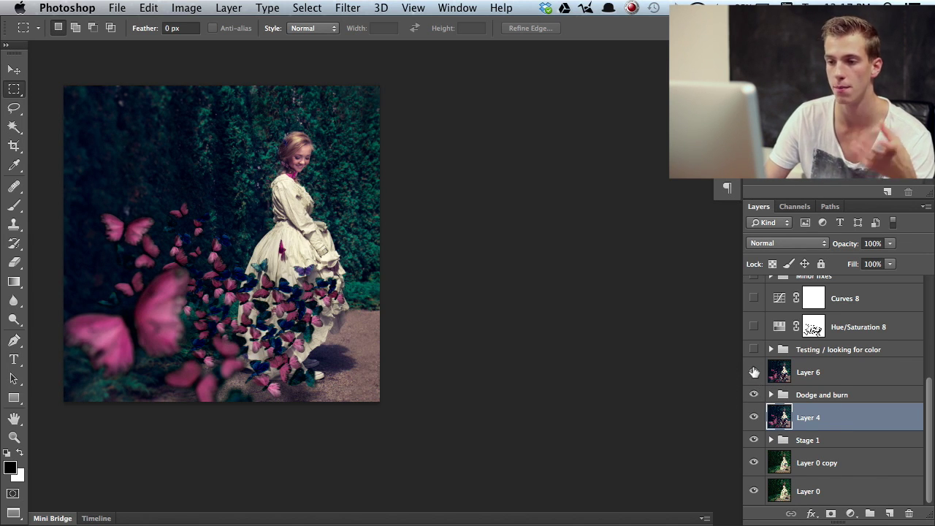
click(883, 371)
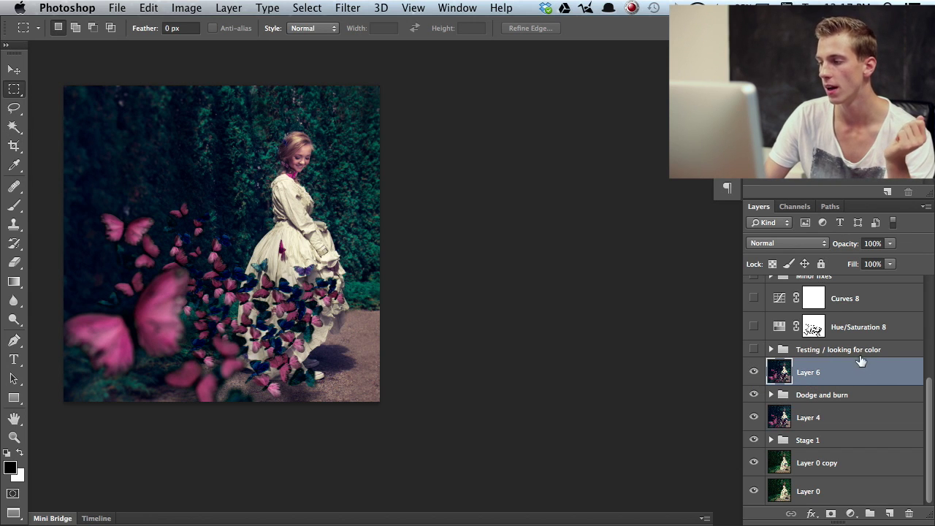
Step: Expand and enable the Testing / looking for color group, sweeping its layer eyes off
click(772, 350)
scroll(784, 374, down, 2)
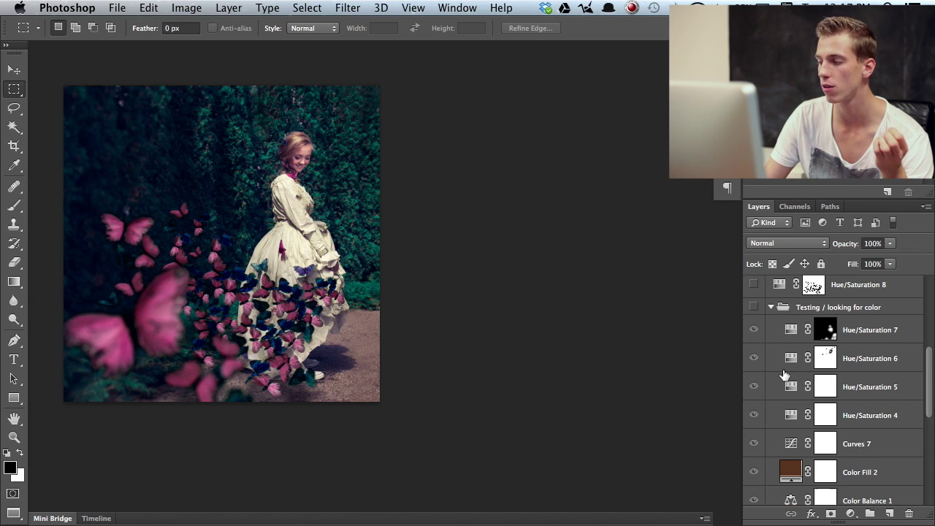
click(753, 307)
scroll(793, 362, down, 1)
scroll(792, 360, up, 2)
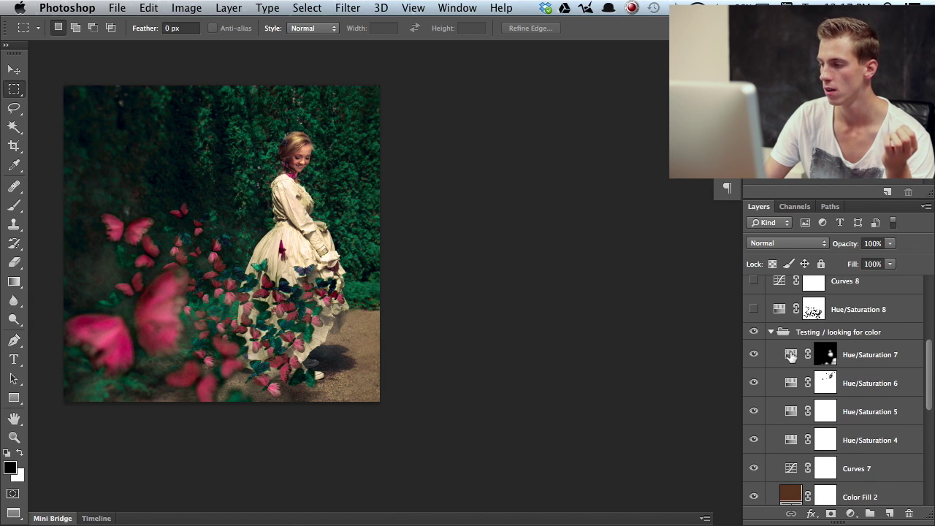
drag(753, 358, 762, 452)
scroll(762, 452, down, 4)
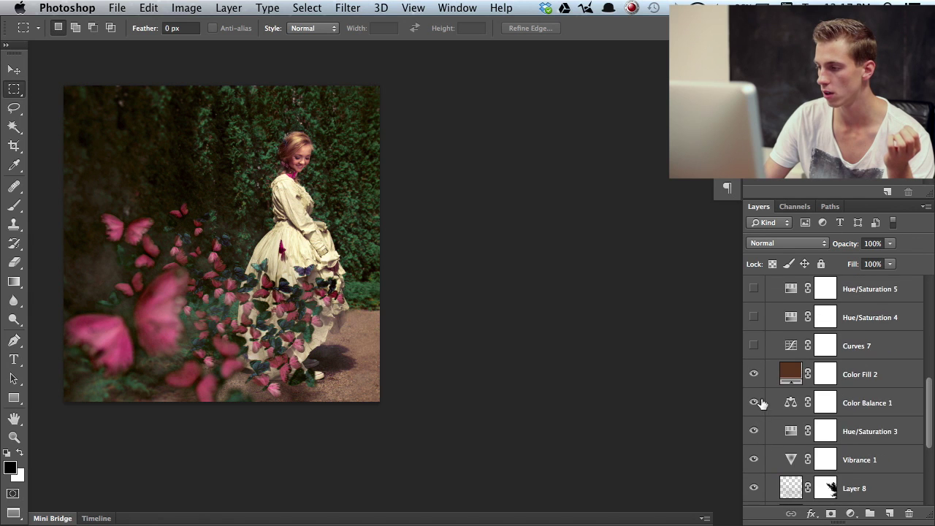
scroll(762, 402, down, 2)
drag(753, 300, 758, 420)
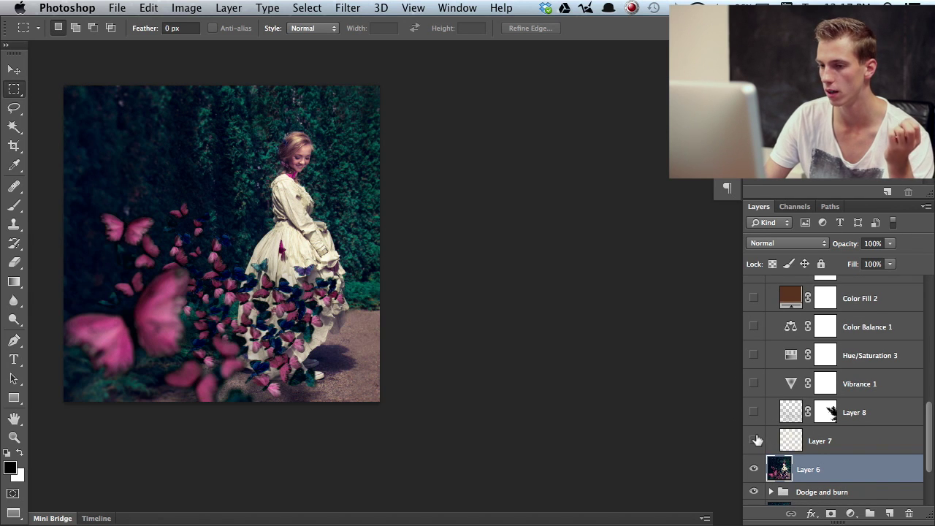
Step: Turn on Layer 8 and Color Balance 1, keeping Vibrance 1 on after comparing
click(754, 415)
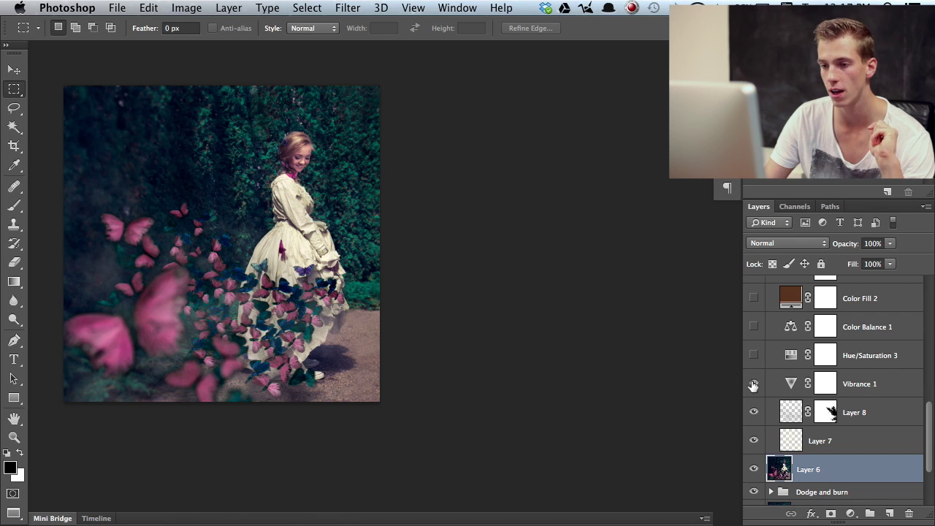
click(753, 385)
click(753, 385)
click(753, 385)
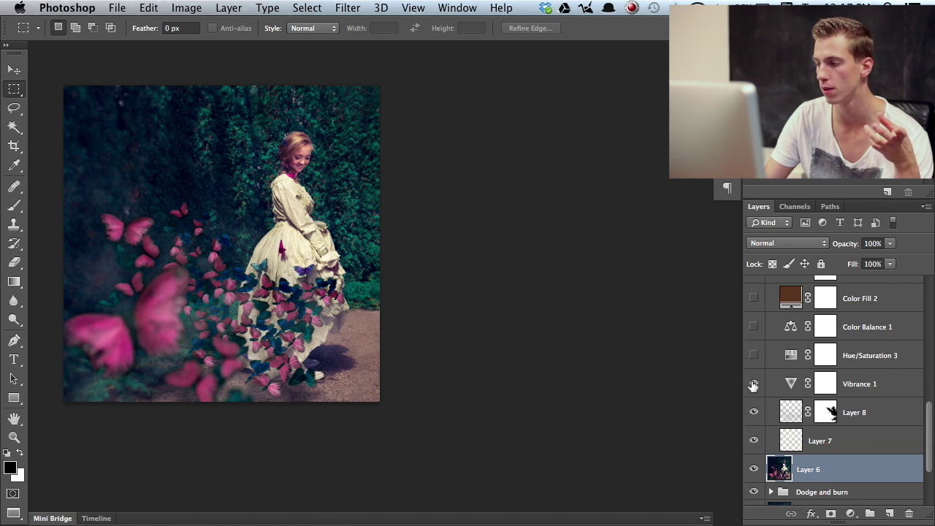
scroll(753, 385, up, 1)
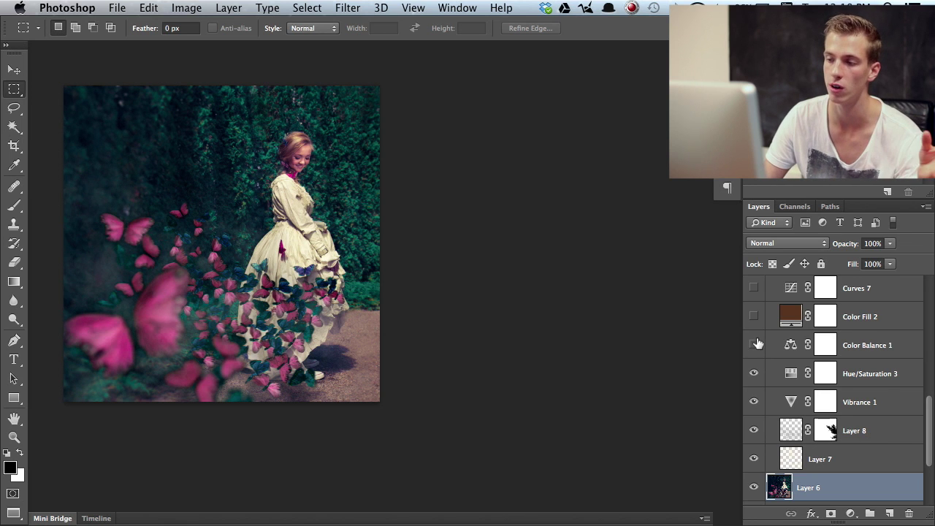
click(753, 345)
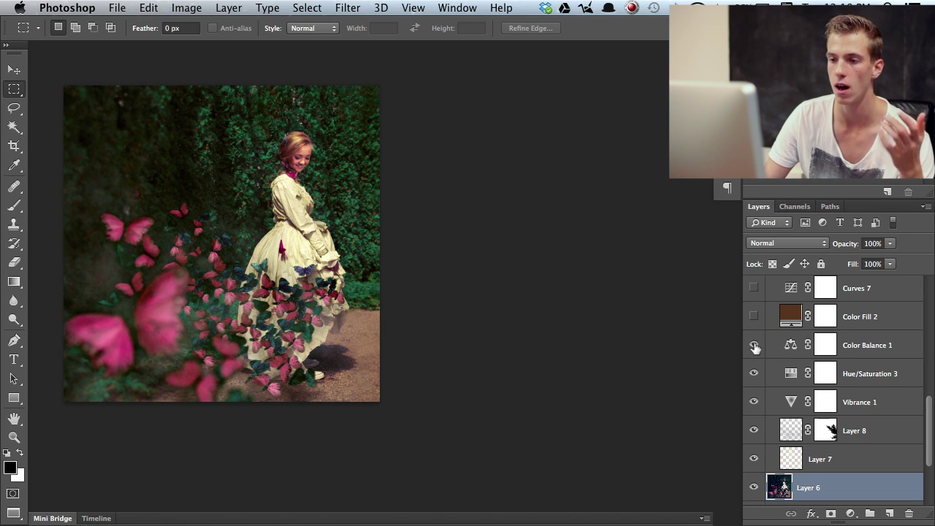
Step: Show Color Fill 2, Curves 7 and Hue/Saturation 4, 5, 6 and 7 to deepen the pinks
scroll(766, 354, up, 1)
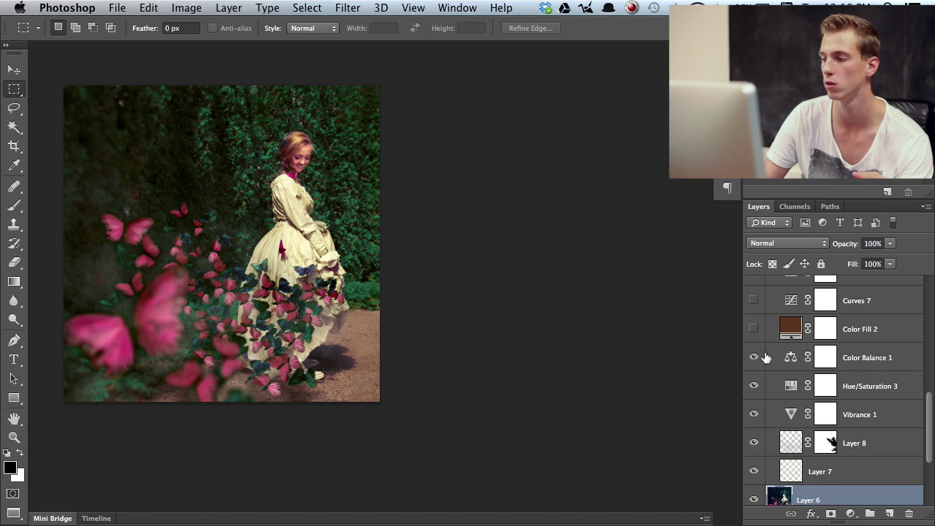
click(754, 329)
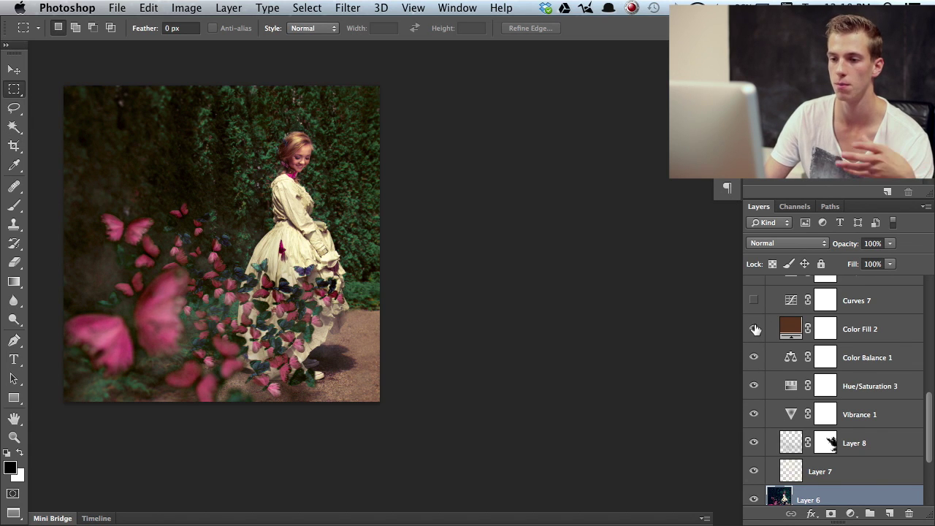
scroll(755, 330, up, 1)
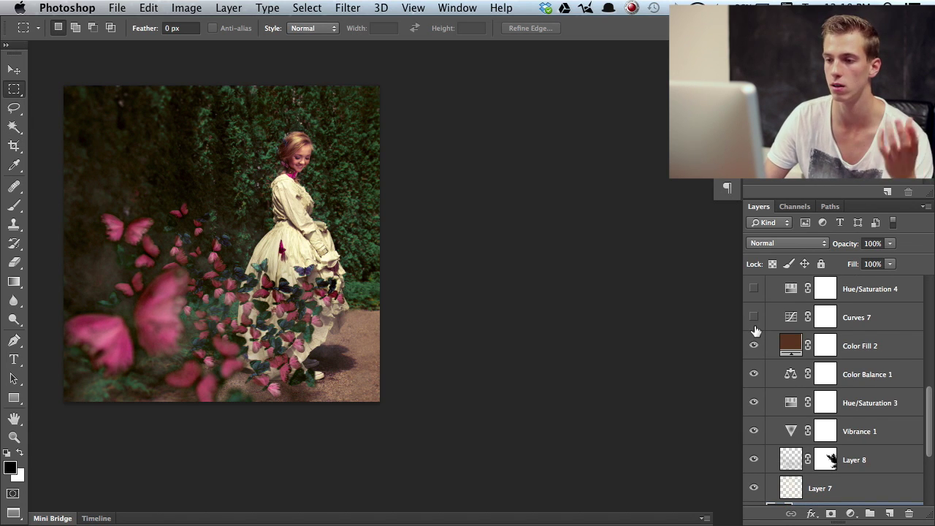
click(754, 317)
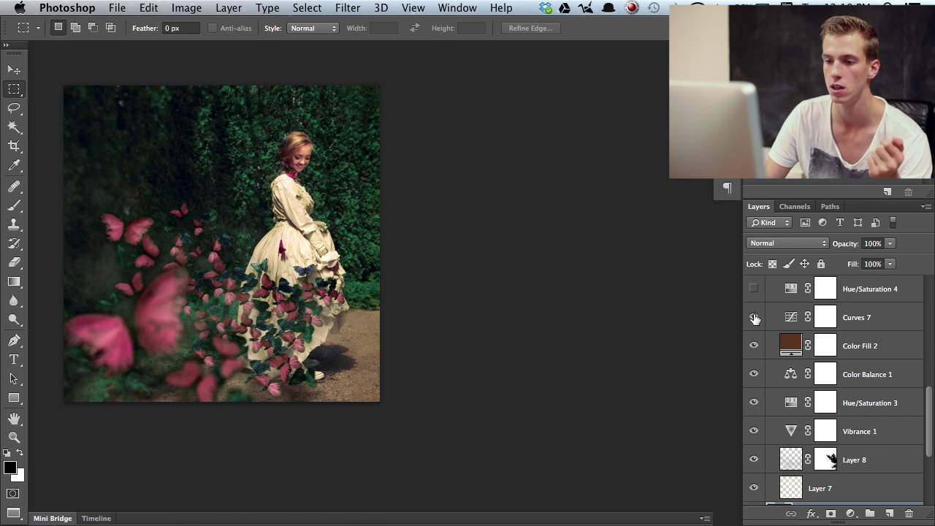
scroll(754, 321, up, 4)
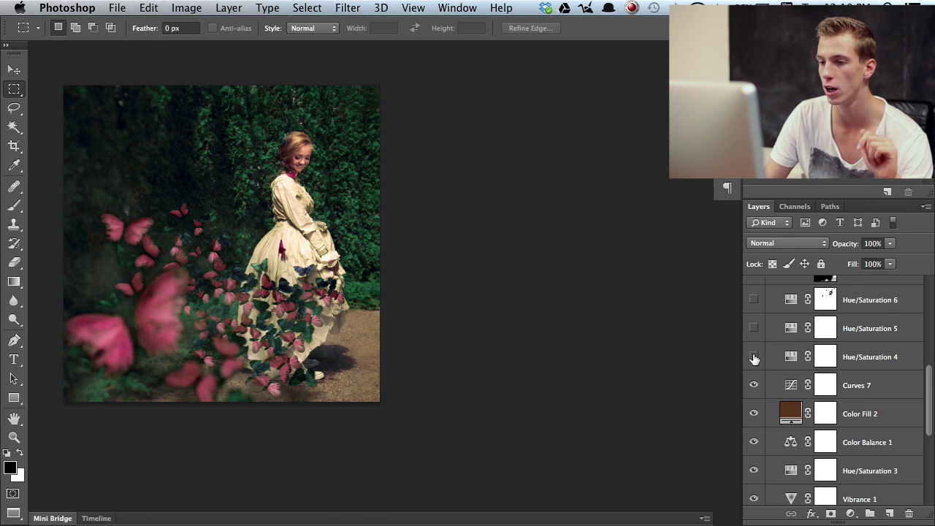
click(754, 357)
click(754, 328)
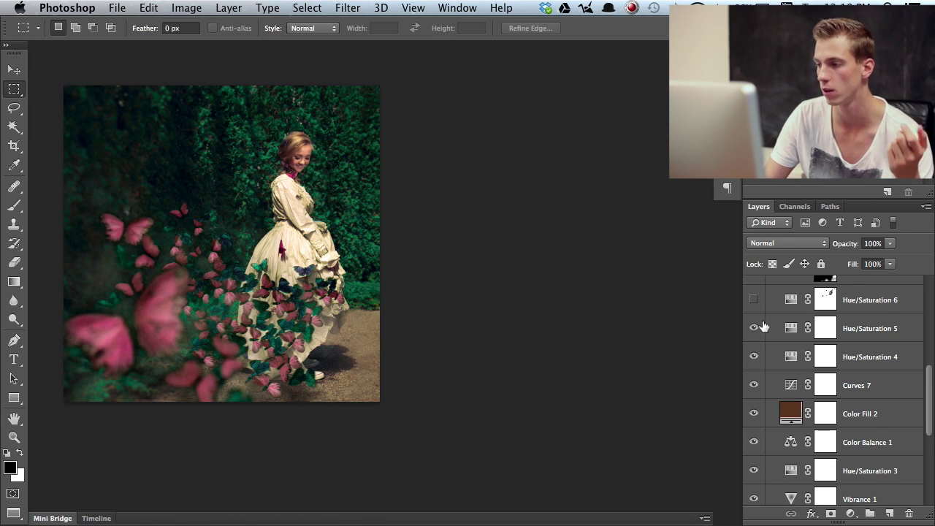
click(754, 299)
scroll(764, 316, up, 3)
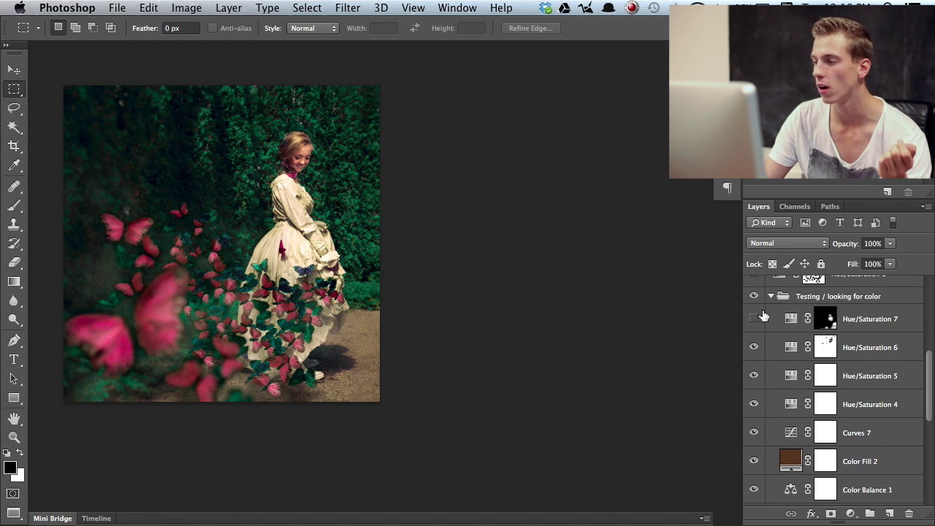
click(753, 318)
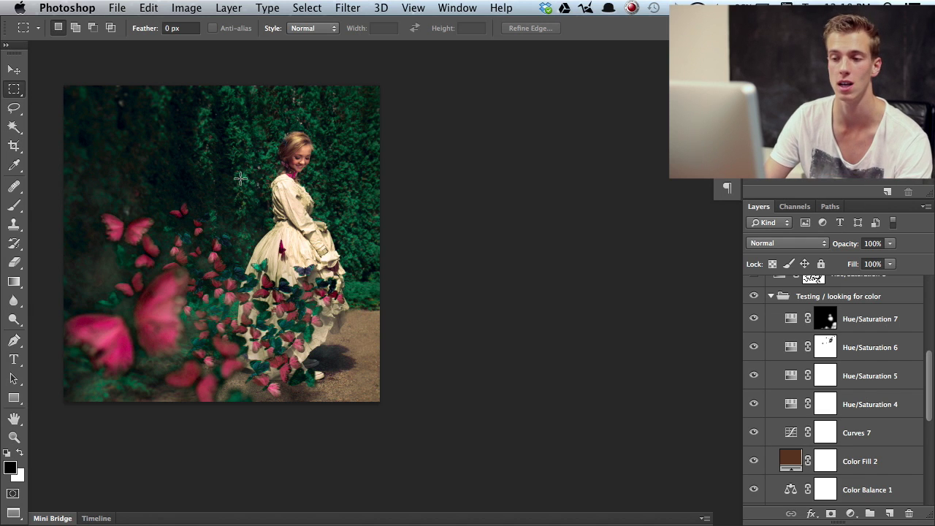
Step: Collapse the Testing group, then show and select Hue/Saturation 8 to turn greens magenta
click(771, 297)
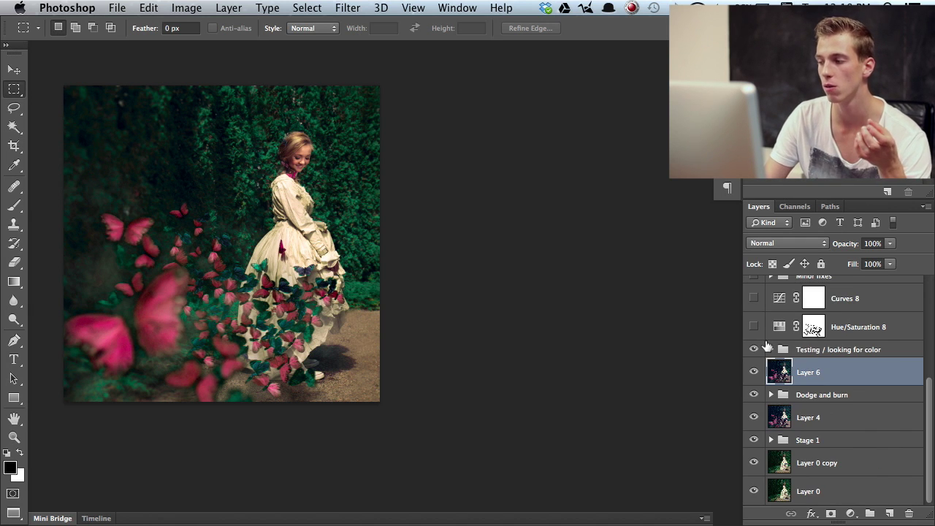
scroll(766, 347, up, 3)
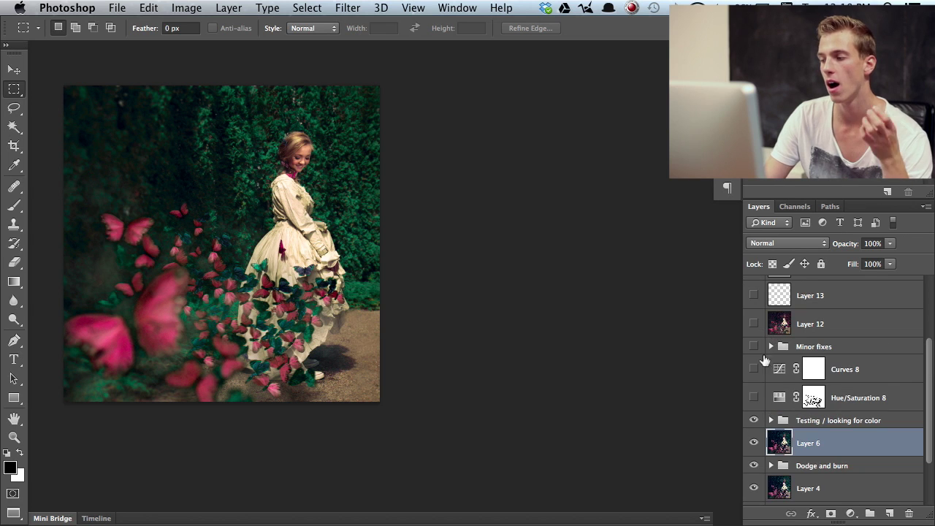
click(753, 398)
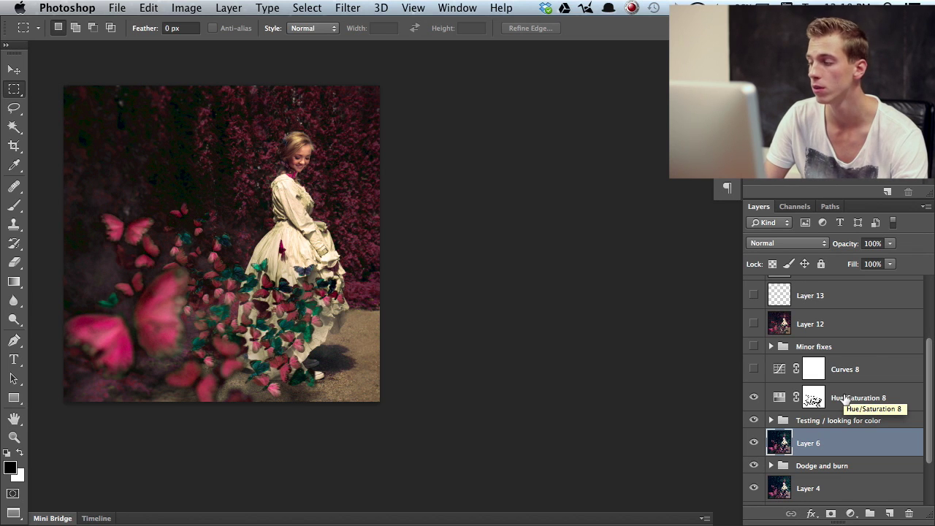
click(851, 398)
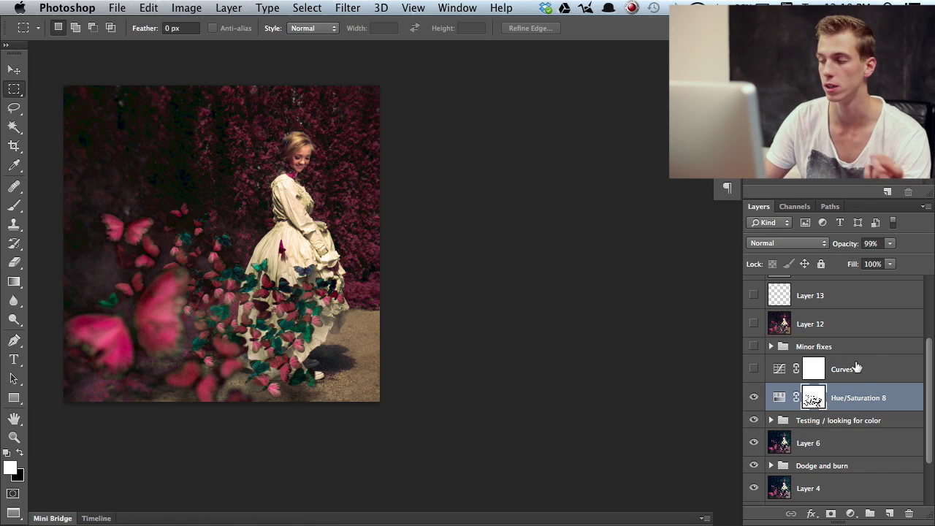
Step: Compare Curves 8 and leave it on, then show the Minor fixes group
click(753, 369)
click(753, 370)
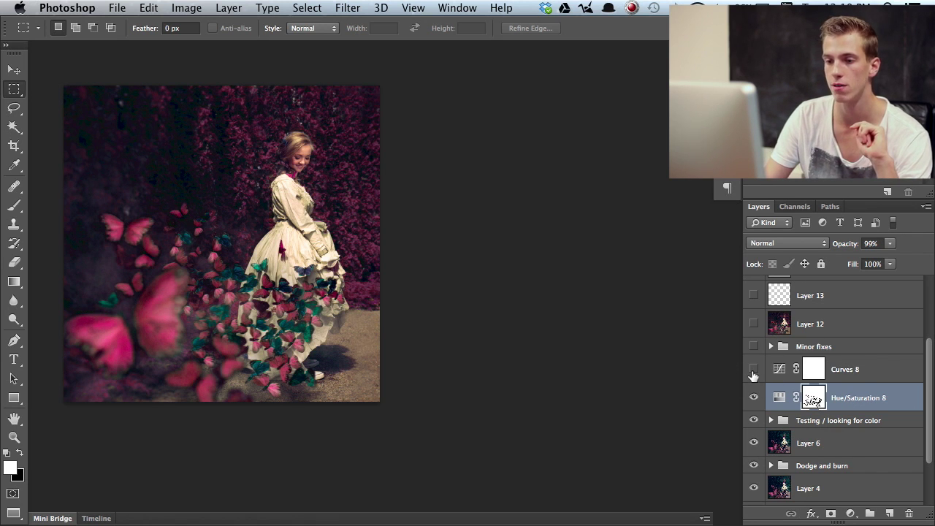
click(753, 369)
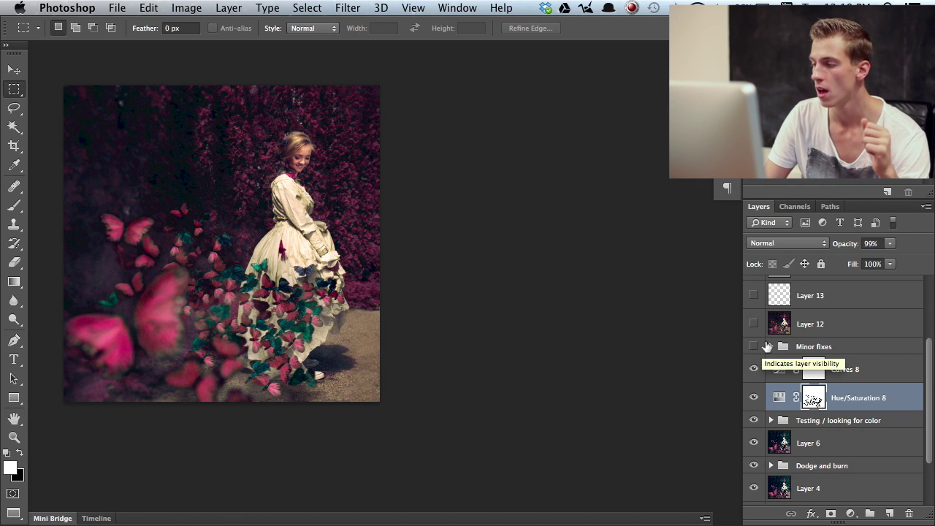
click(753, 349)
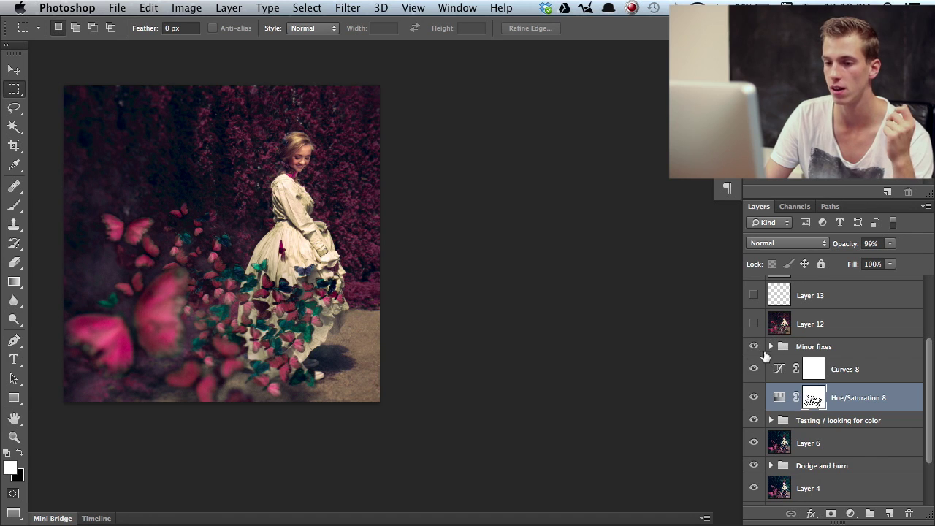
Step: Switch on Layer 12, Layer 13, Layer 14, Layer 15, Curves 9 and Hue/Saturation 9 in turn
scroll(766, 357, up, 2)
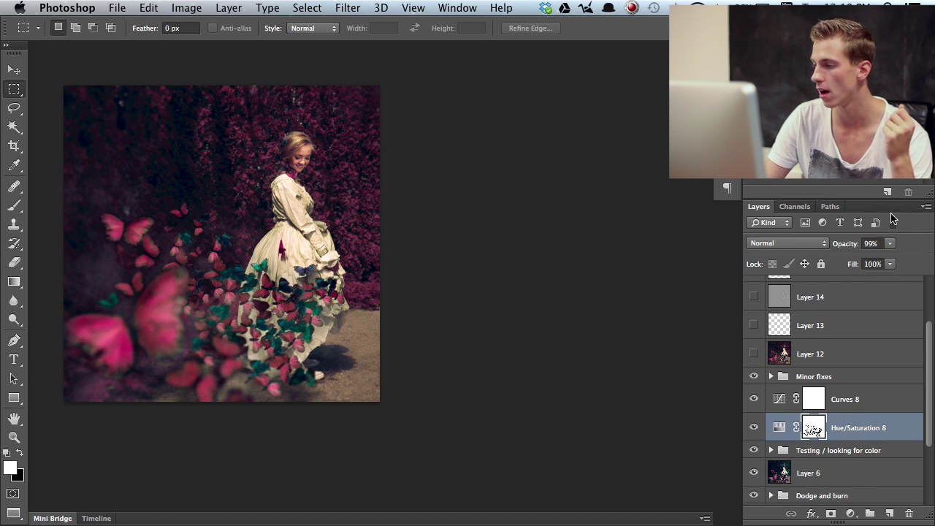
click(753, 354)
scroll(755, 357, up, 1)
scroll(755, 356, up, 4)
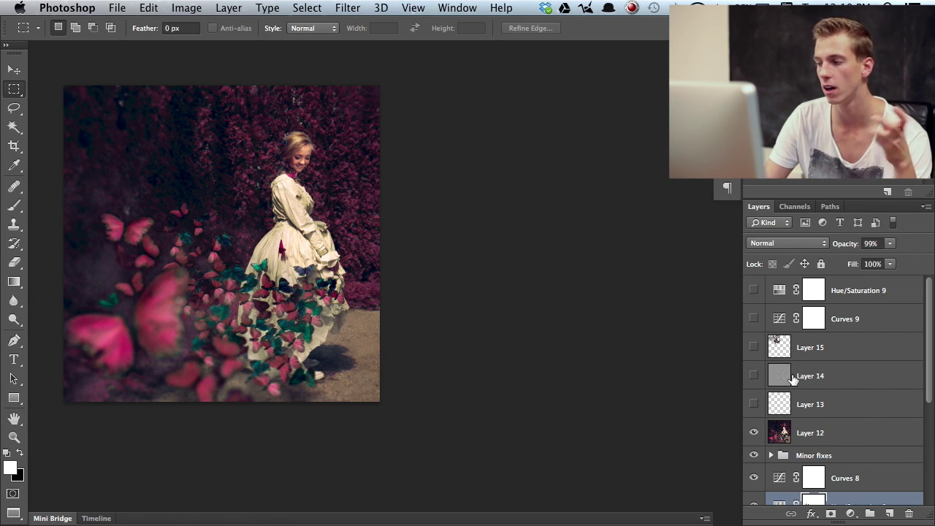
click(754, 403)
click(754, 377)
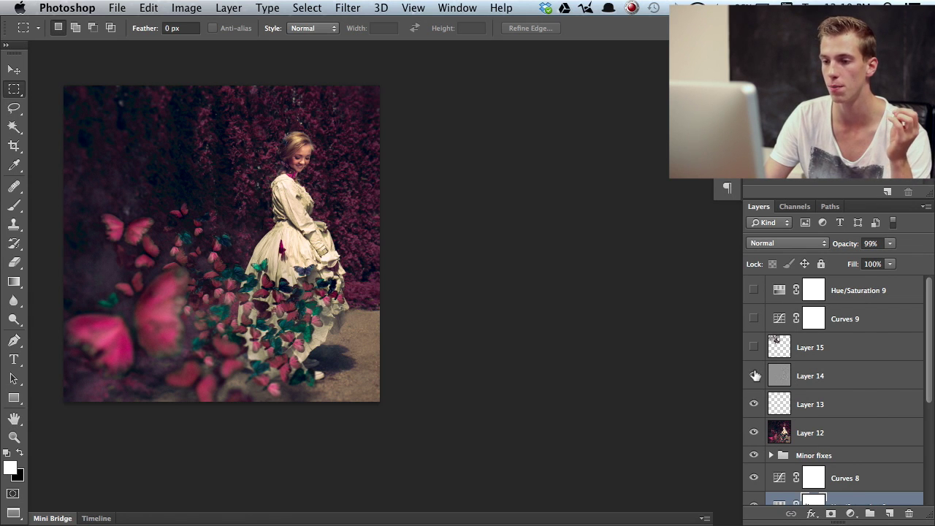
click(754, 347)
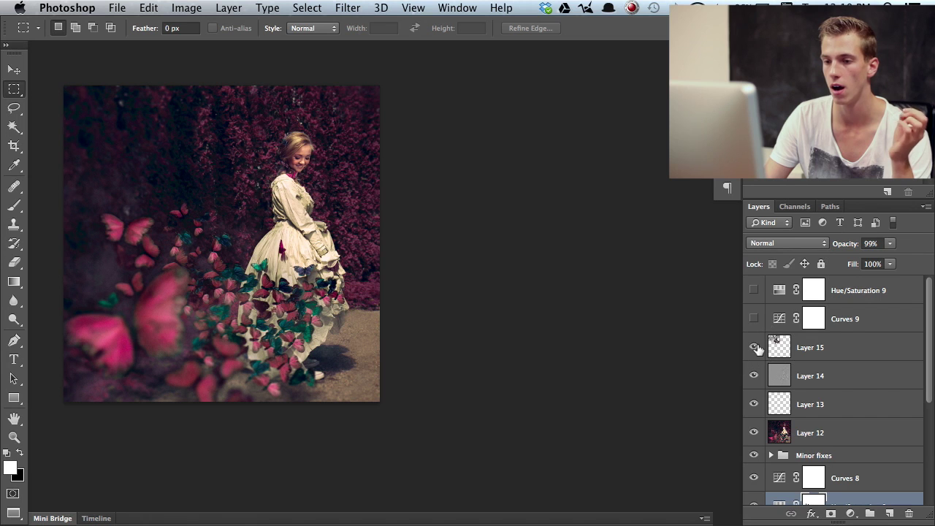
click(754, 319)
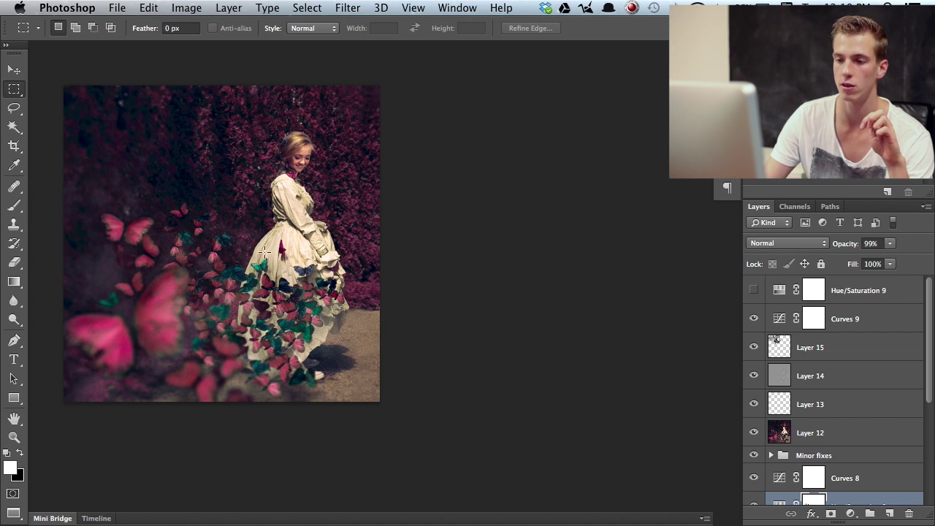
click(755, 290)
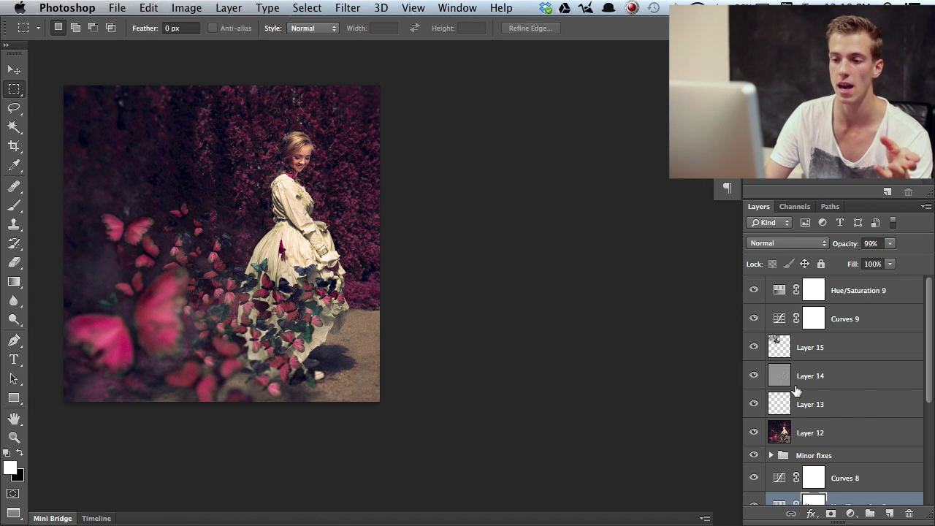
scroll(803, 376, down, 5)
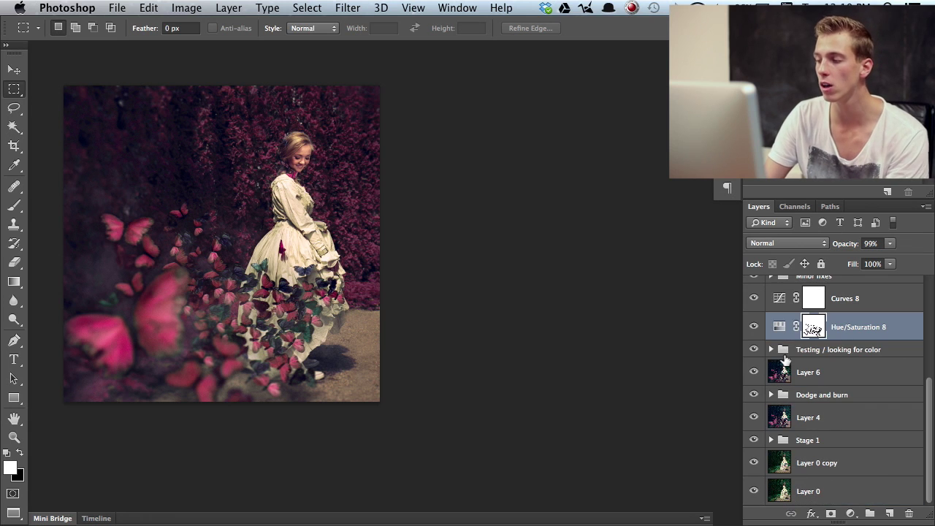
click(772, 442)
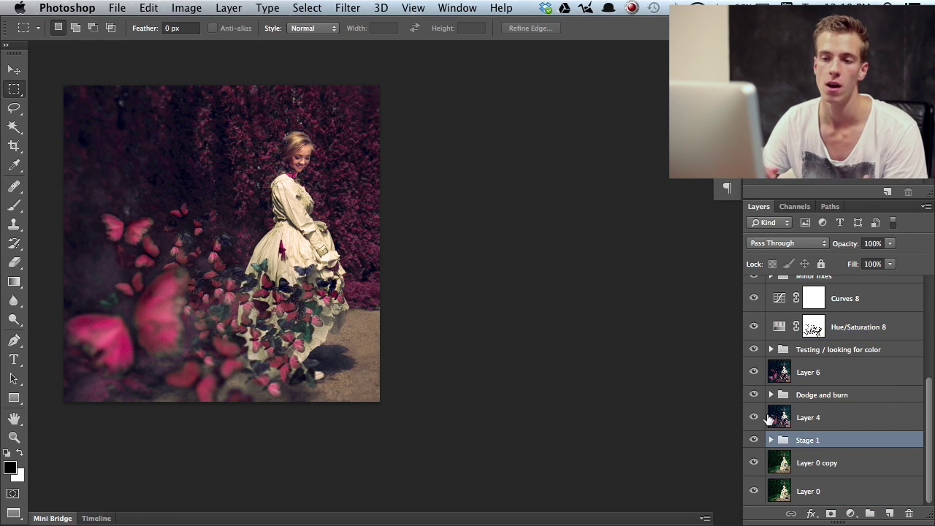